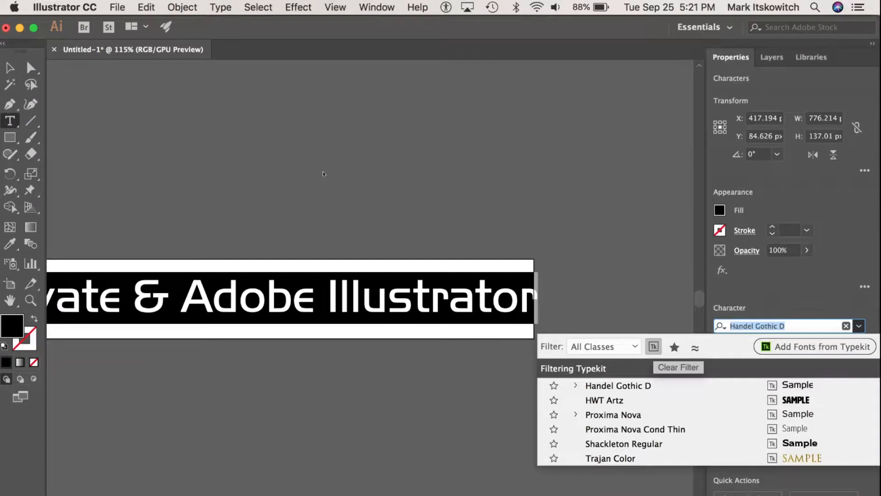
Step: Leave the font list and text editing, keeping the Captivate & Adobe Illustrator headline selected as a type object
left_click(300, 193)
left_click(11, 68)
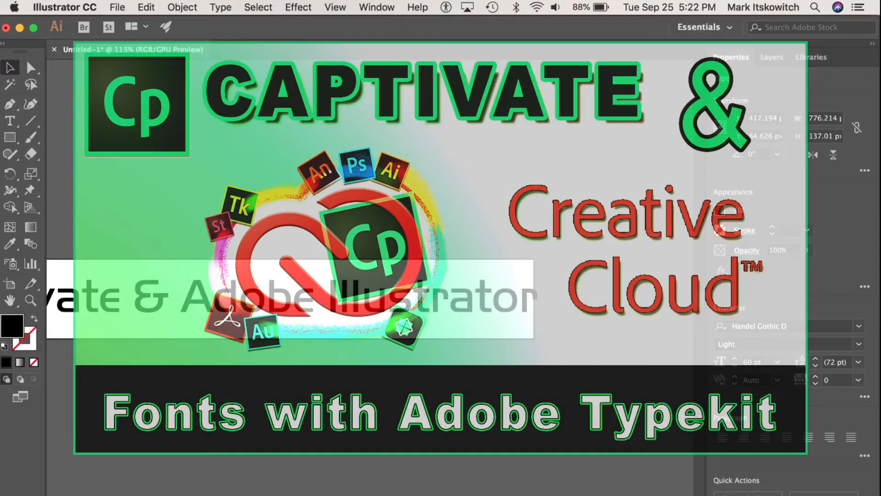
scroll(233, 196, "left", 5)
left_click(216, 154)
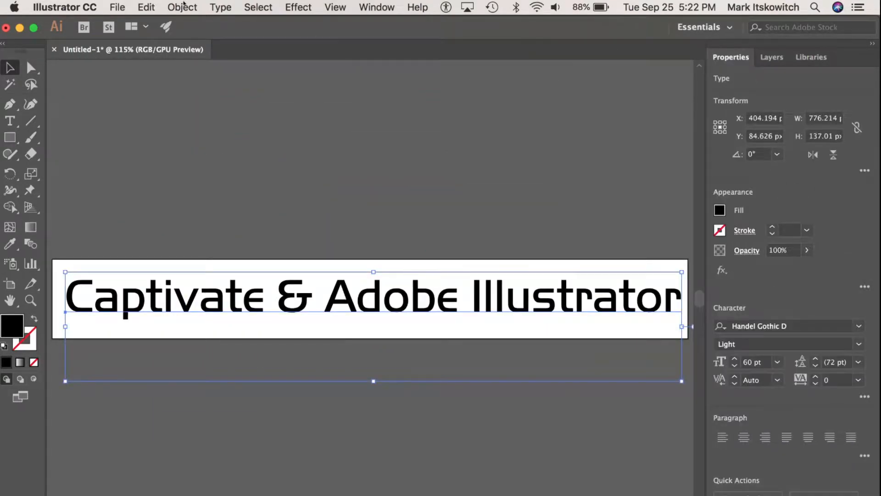
Step: Open the Type Effects graphic style library
left_click(377, 7)
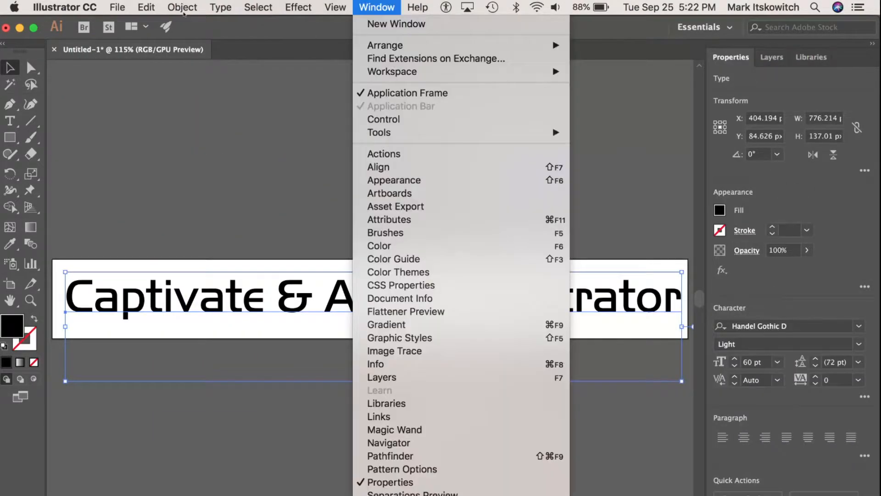
scroll(205, 276, "down", 2)
scroll(409, 491, "down", 5)
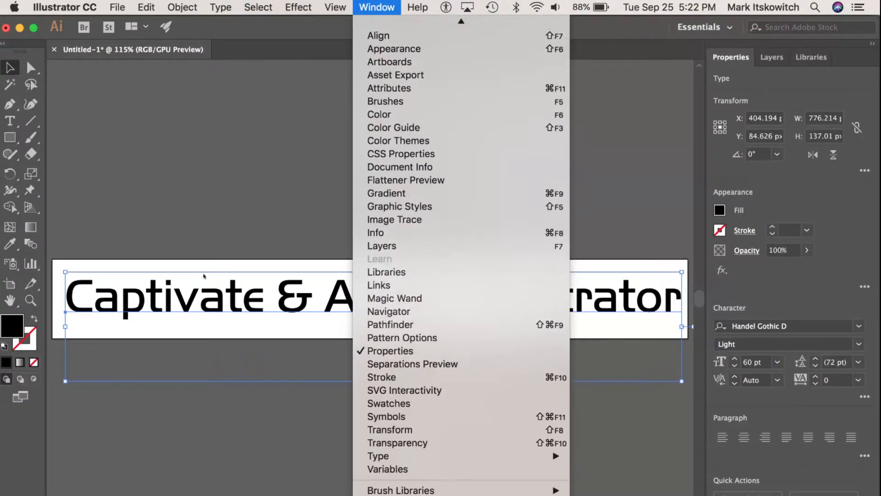
mouse_move(436, 488)
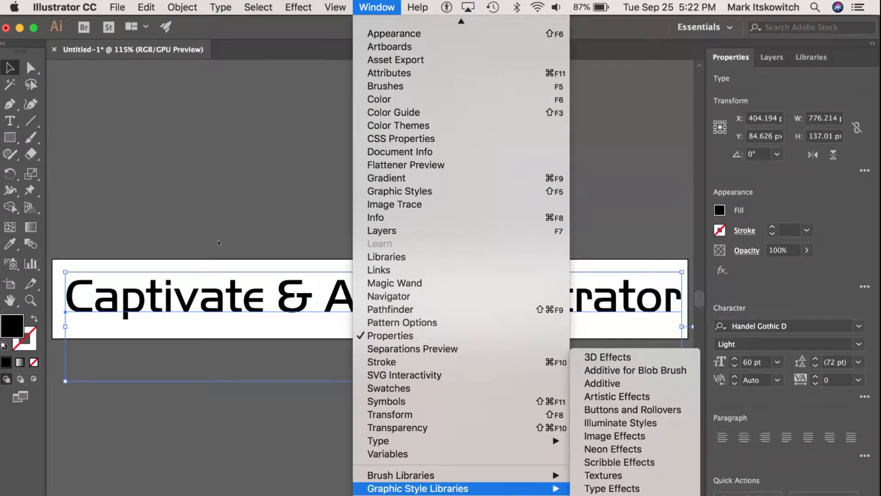
key("Right")
key("Down")
key("Down")
key("Down")
key("Down")
key("Down")
key("Down")
key("Down")
key("Down")
key("Down")
key("Down")
key("Down")
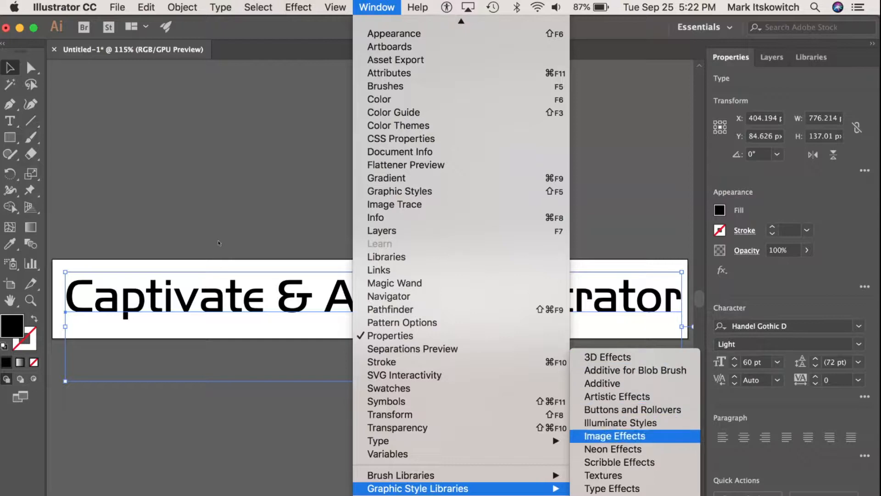
key("Up")
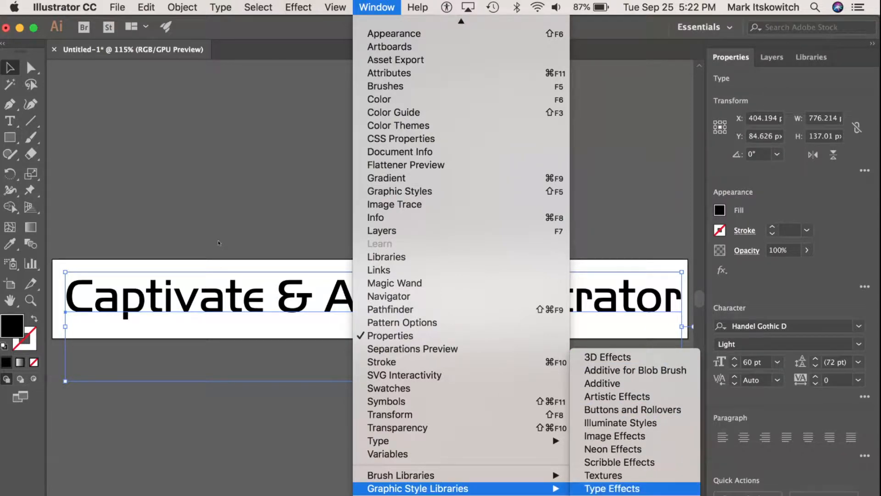
key("Return")
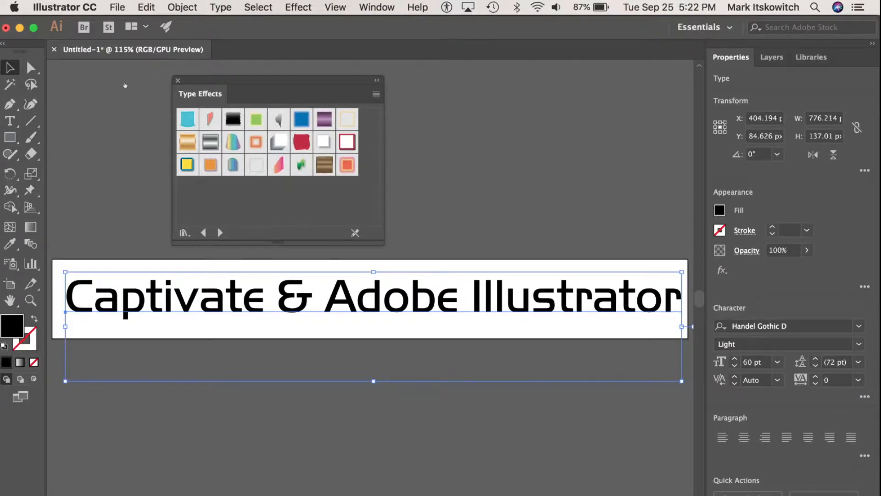
Step: Try the teal arched style and the adjacent slanted coral style from Type Effects on the headline
left_click(187, 119)
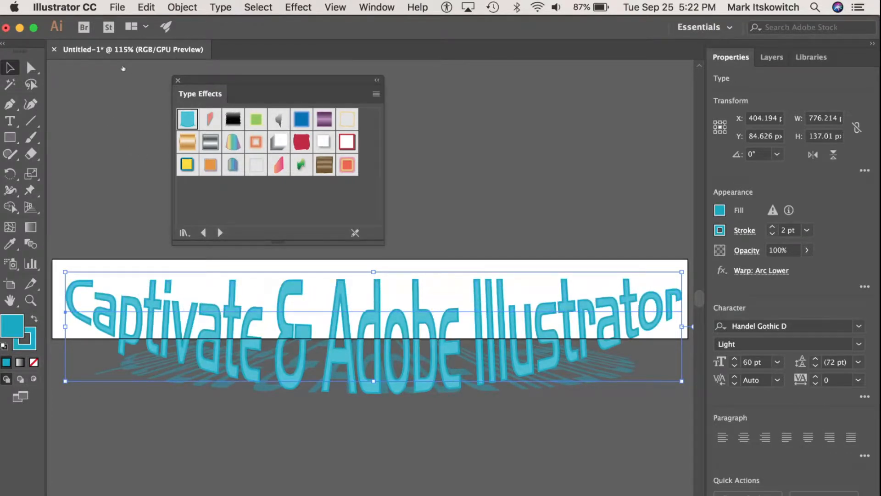
left_click(211, 119)
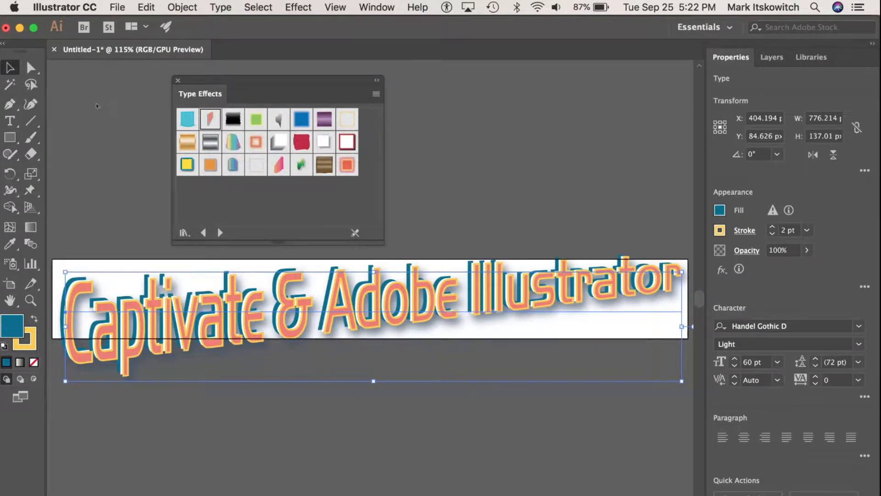
Step: Switch to the Neon Effects style library and try thin blue, thick green and thick purple neon styles on the headline
left_click(184, 232)
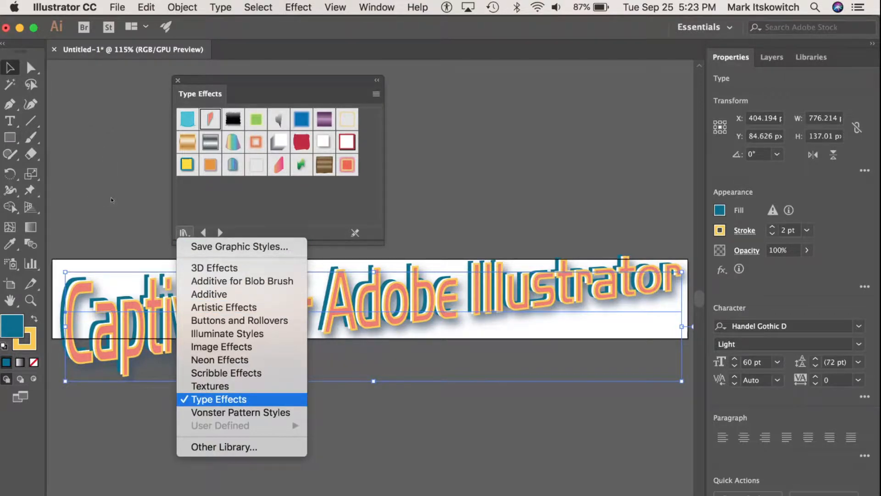
left_click(220, 359)
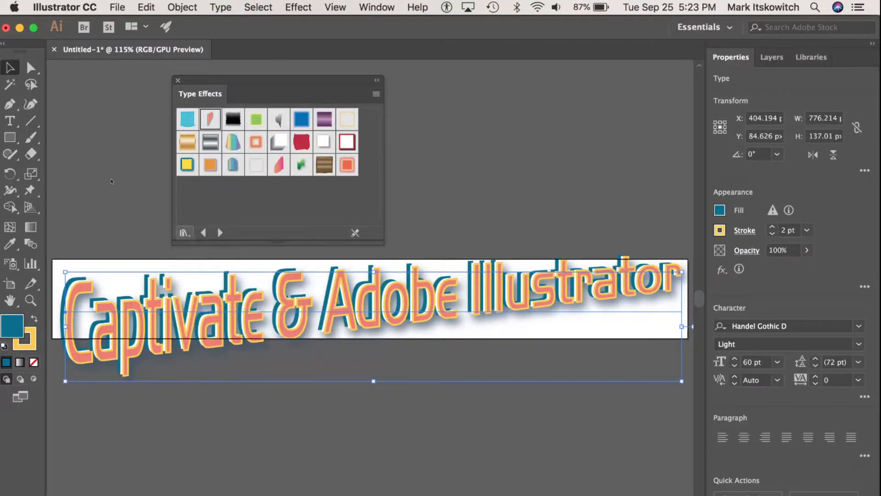
left_click(210, 119)
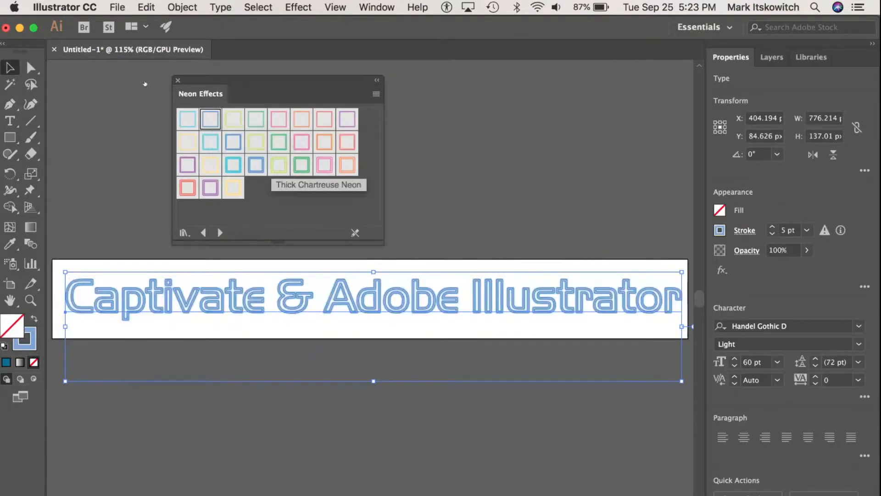
left_click(302, 164)
left_click(210, 187)
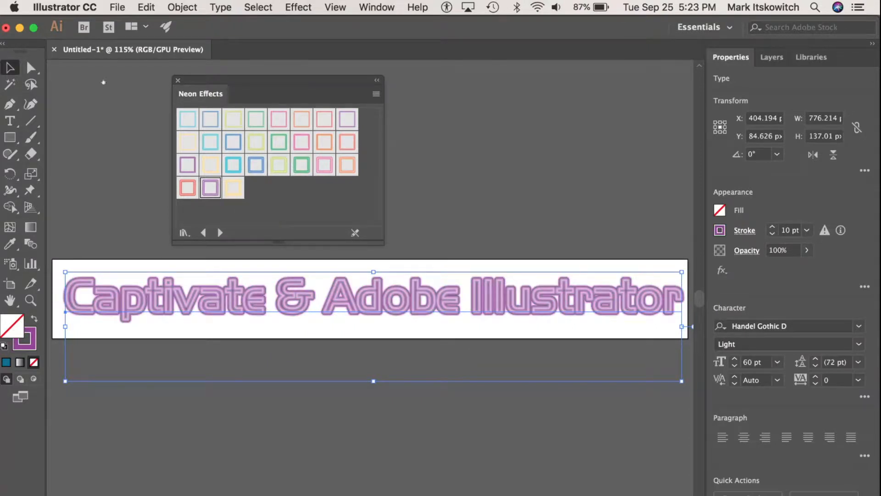
Step: Load the Scribble Effects style library and move the library panel clear of the headline
left_click(185, 233)
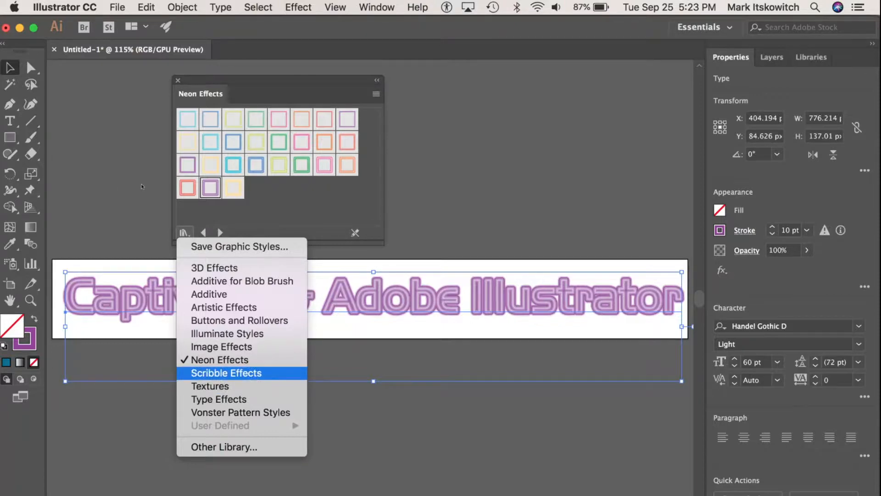
left_click(272, 373)
left_click_drag(240, 77, 464, 64)
Step: Try Scribble Effects styles on the headline, including Scribble 1, the olive hatch and the grey hatch, ending with the purple scribble
left_click(404, 111)
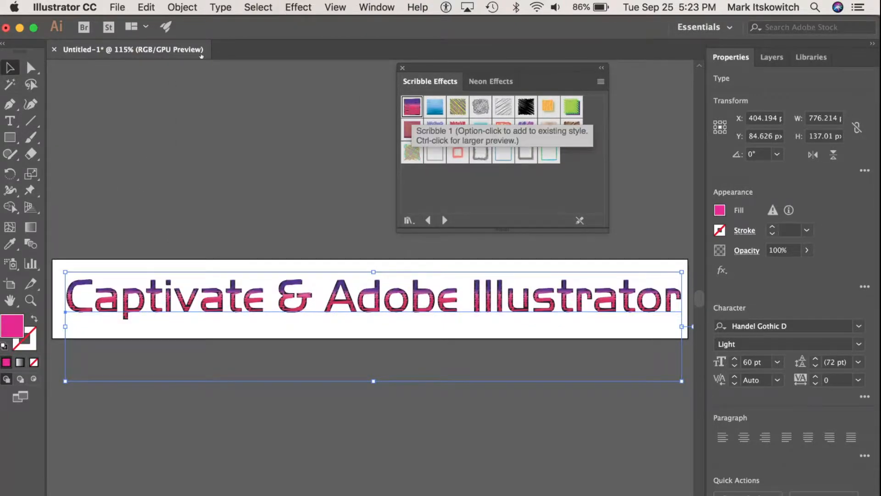
left_click(458, 107)
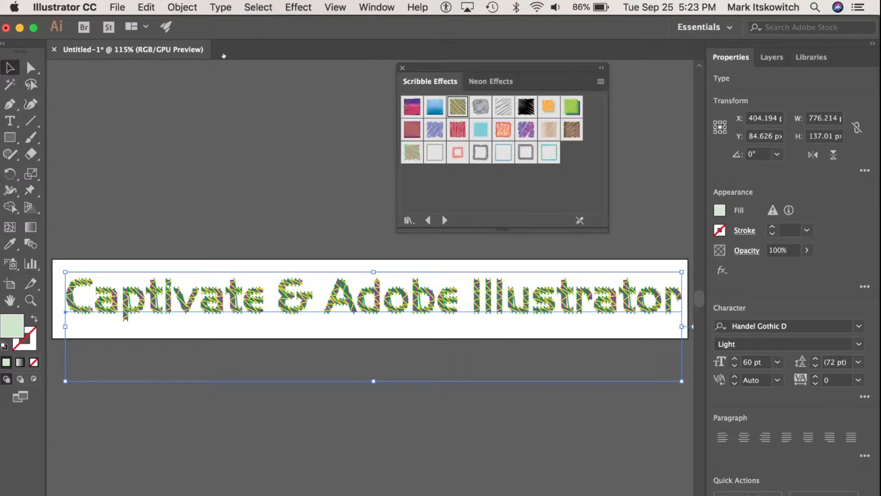
left_click(503, 107)
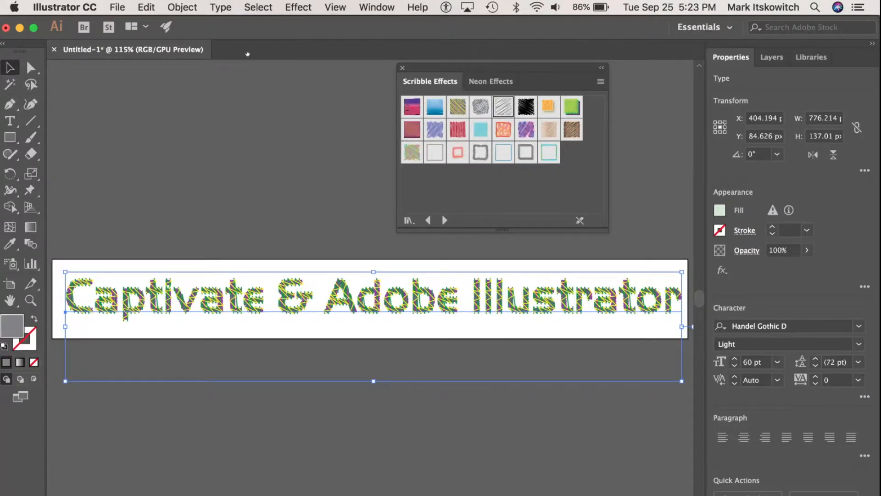
key("super+z")
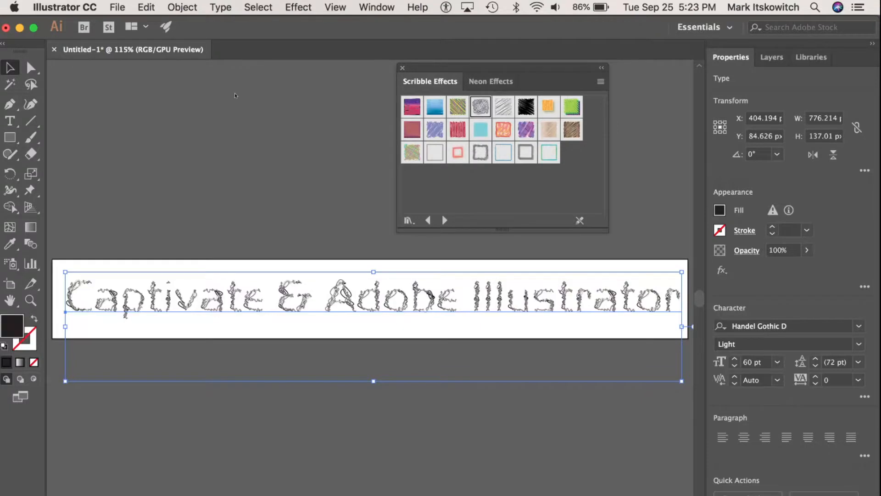
left_click(412, 106)
key("super+z")
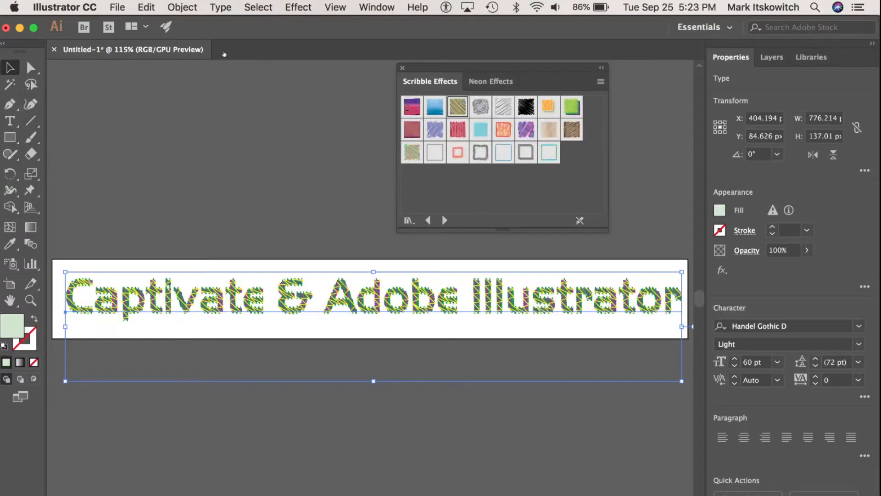
left_click(526, 129)
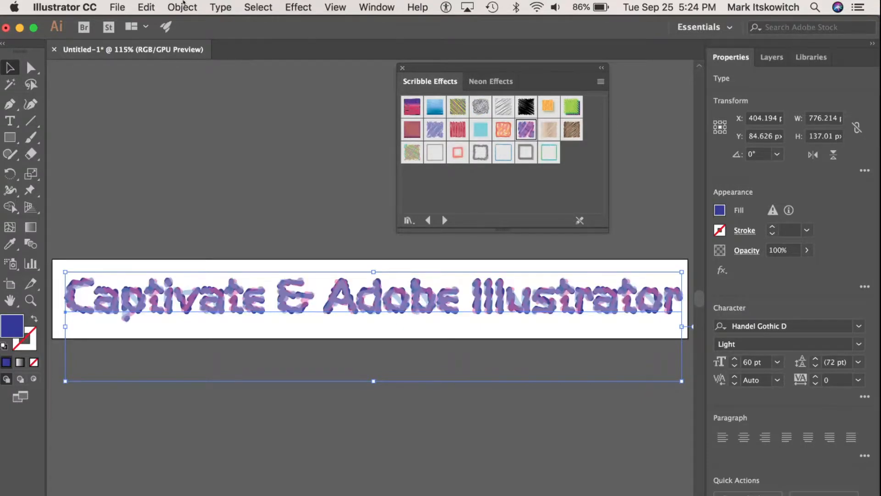
Step: Show the Appearance panel, place it beside the Scribble Effects library and enlarge it
left_click(377, 7)
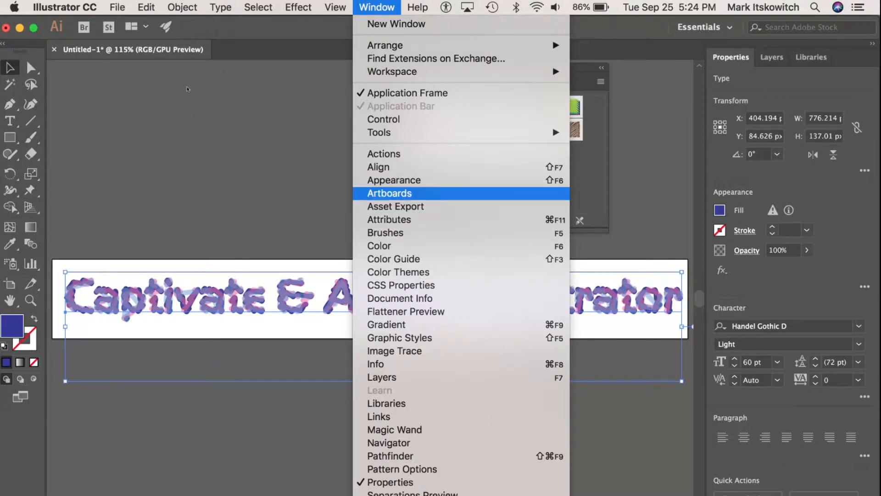
left_click(394, 180)
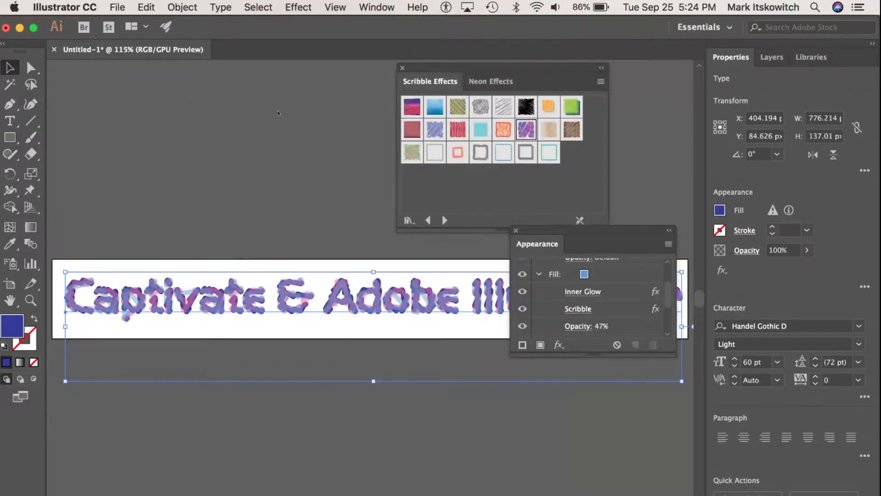
mouse_move(557, 229)
left_mouse_down()
mouse_move(503, 225)
mouse_move(268, 105)
mouse_move(247, 79)
left_mouse_up()
left_click_drag(366, 205, 389, 241)
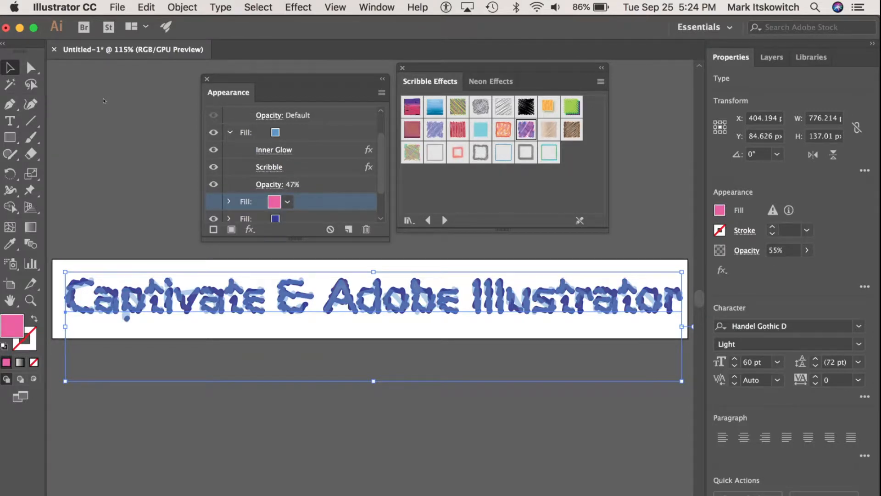
Step: Undo hiding the headline's pink fill and recolour that fill yellow
key("super+z")
left_click(274, 202)
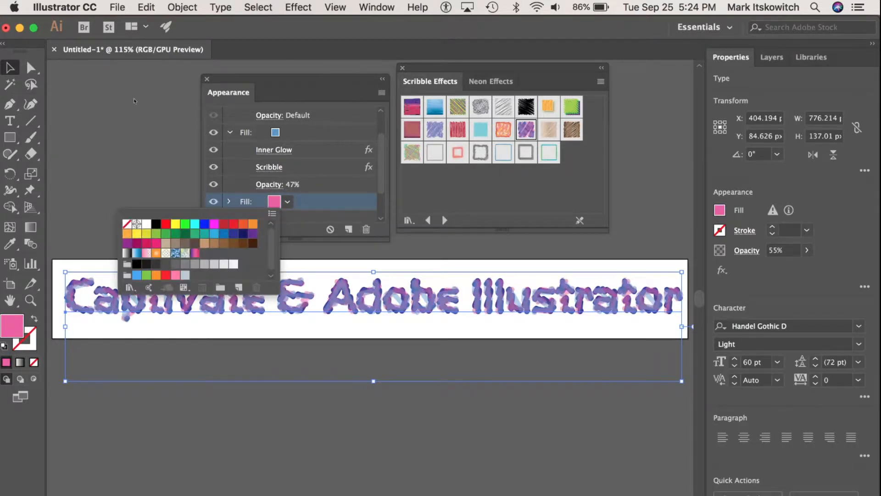
left_click(176, 224)
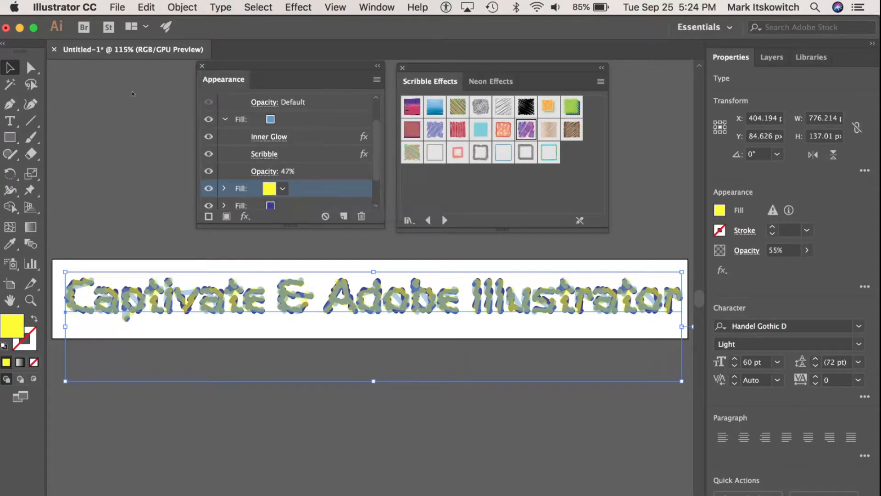
Step: Try blue for the headline's yellow fill, then undo the colour change
left_click(269, 189)
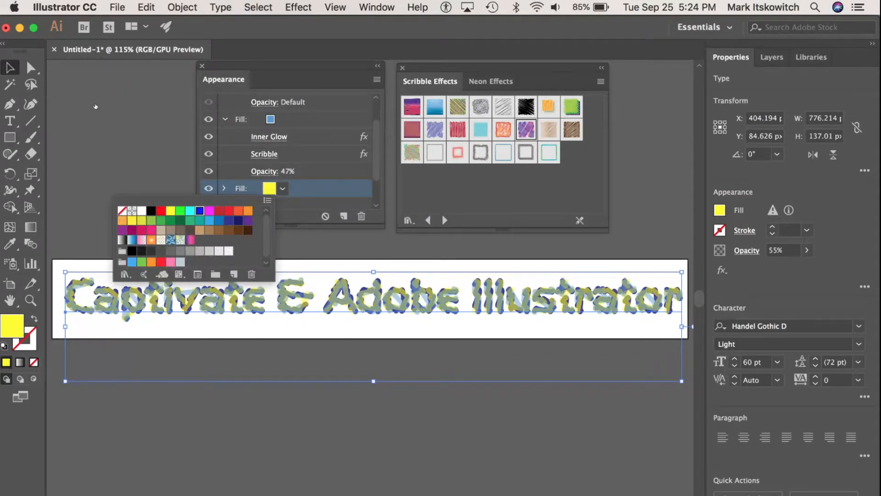
left_click(200, 210)
key("Return")
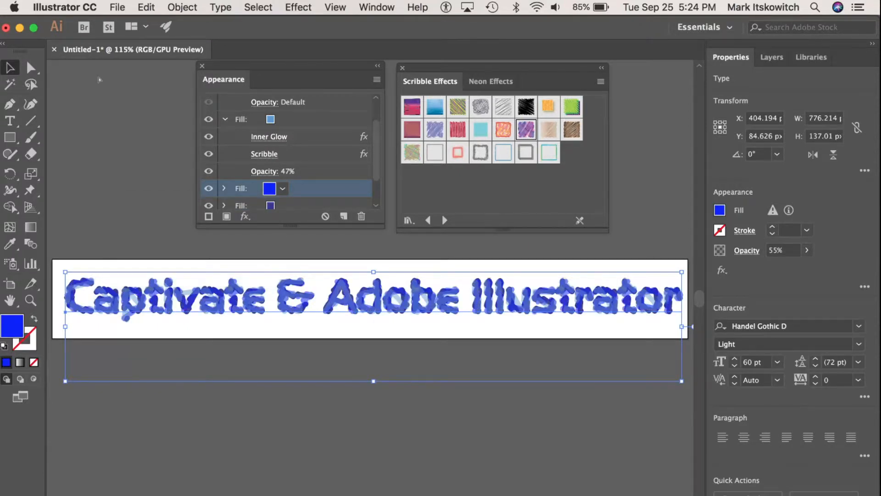
key("super+z")
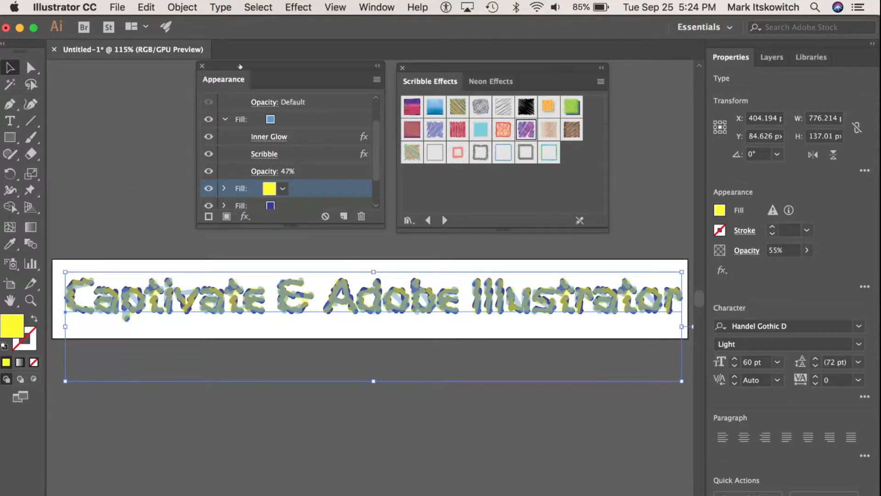
Step: Apply the grey diagonal-hatch style from Scribble Effects to the headline
left_click(500, 106)
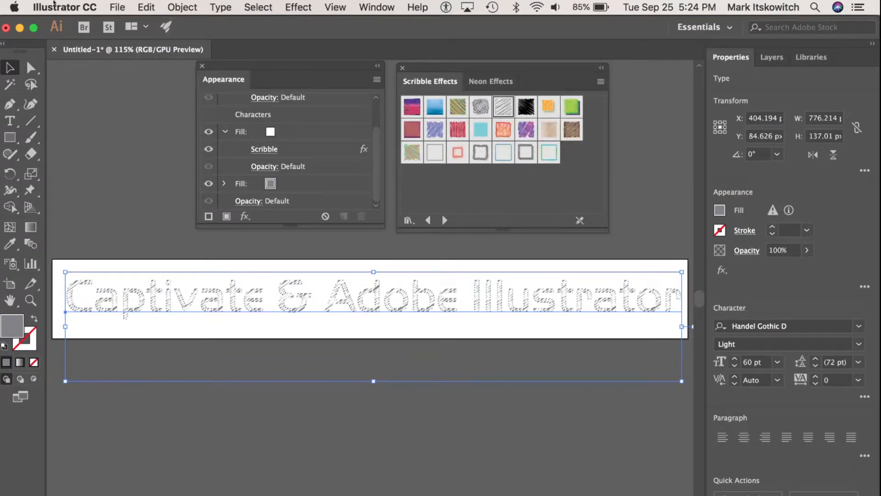
Step: Save the headline document in the Illustrator folder as illustrator-header in SVG format, using the SVG 1.1 profile
left_click(118, 7)
key("Down")
key("Down")
key("Down")
key("Down")
key("Down")
key("Down")
key("Down")
key("Down")
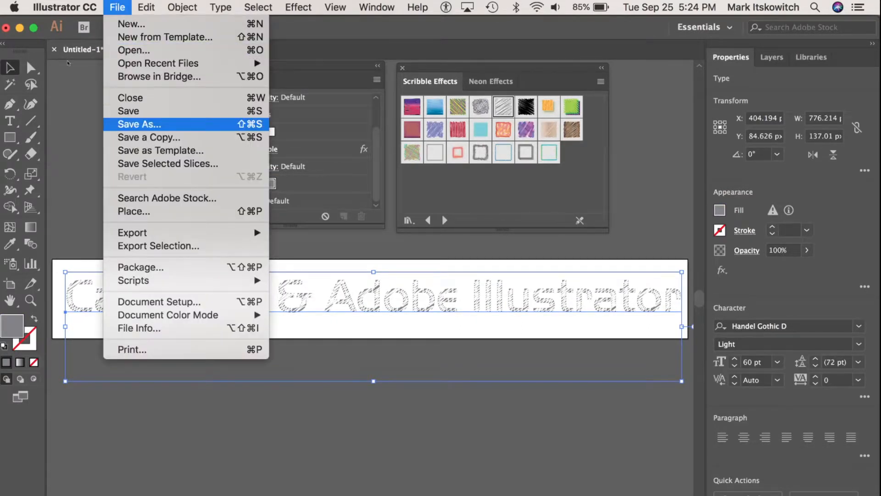
key("Return")
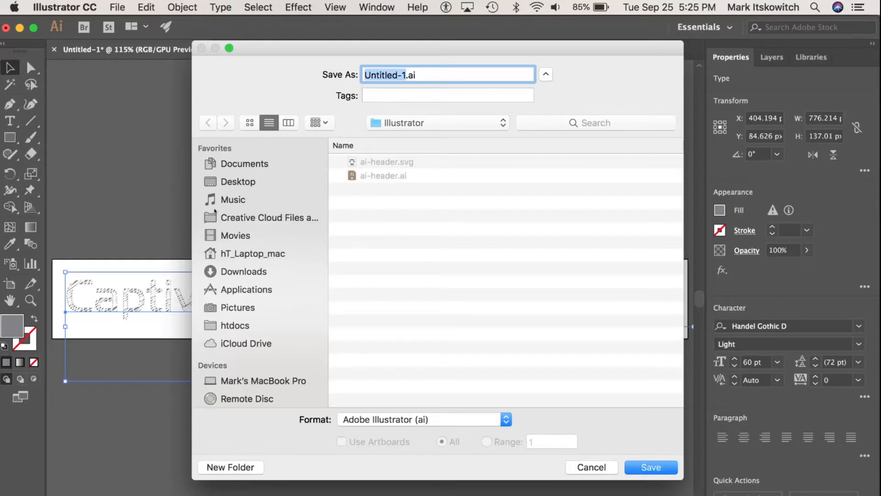
left_click(429, 419)
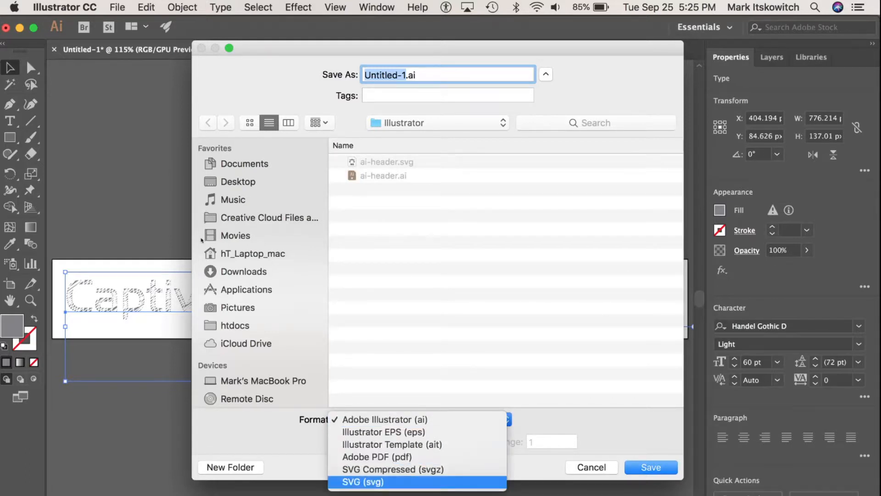
left_click(402, 482)
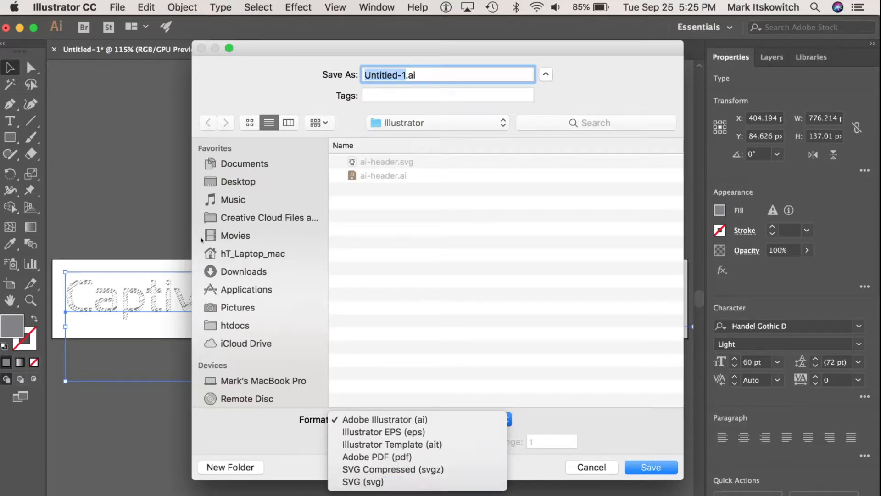
type("illustrato")
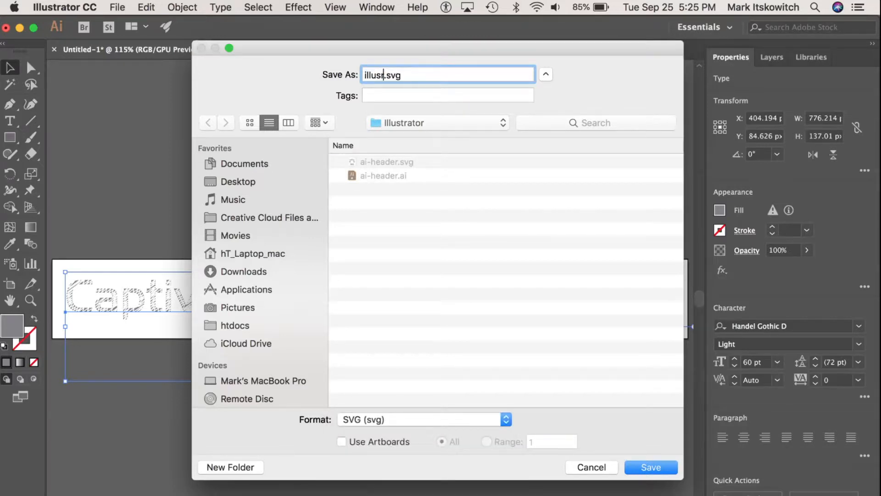
type("r-header")
key("Return")
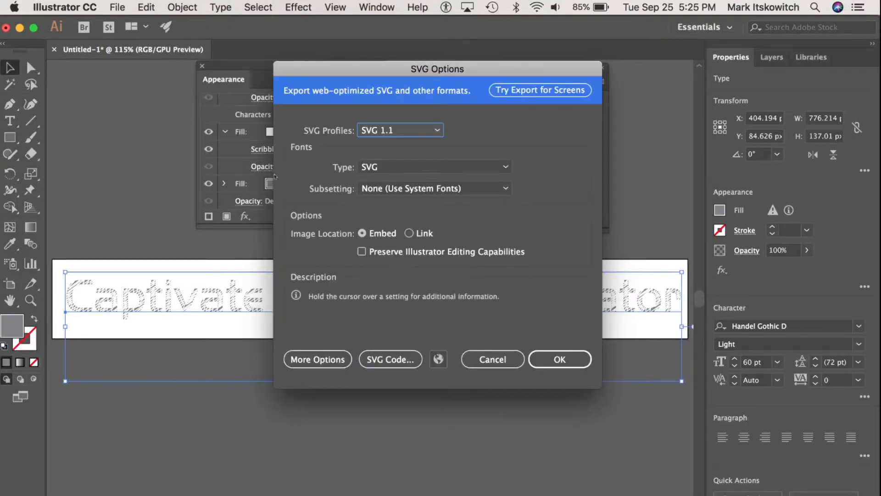
key("Return")
Step: Switch to Captivate and delete the headline text caption from the green banner on slide 4
key("super")
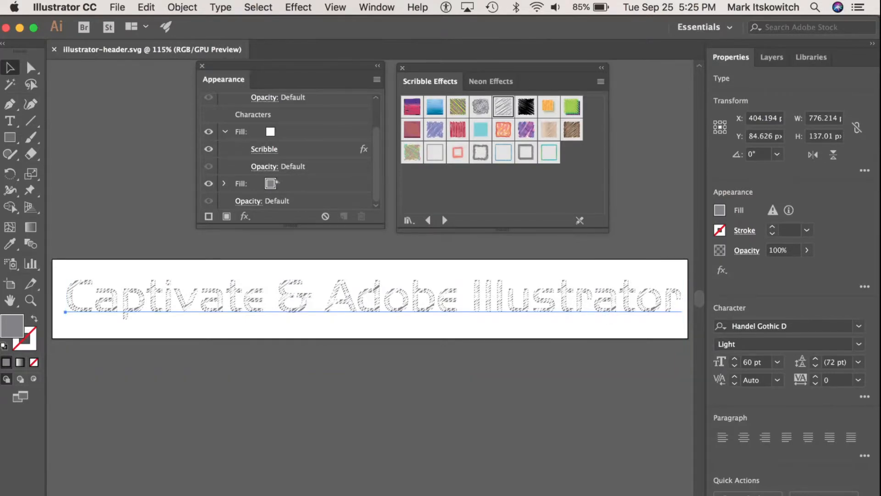
key("super+Tab")
key("super+Tab")
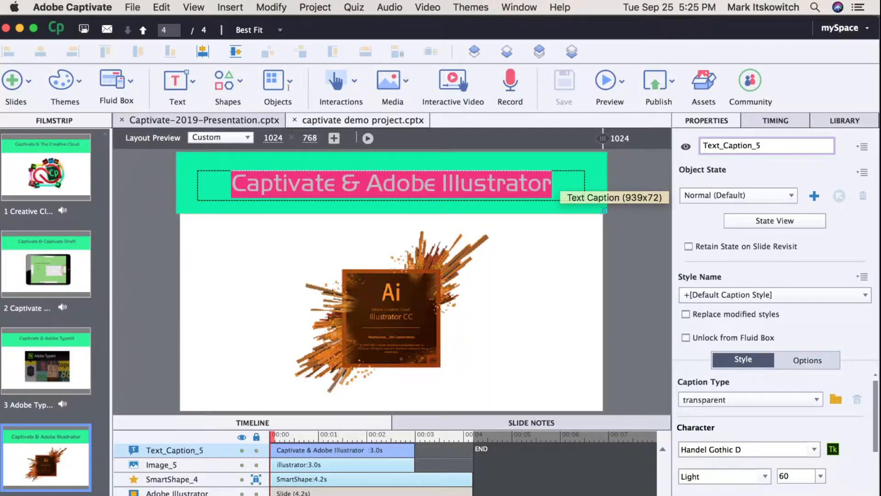
left_click(577, 174)
key("Escape")
key("Delete")
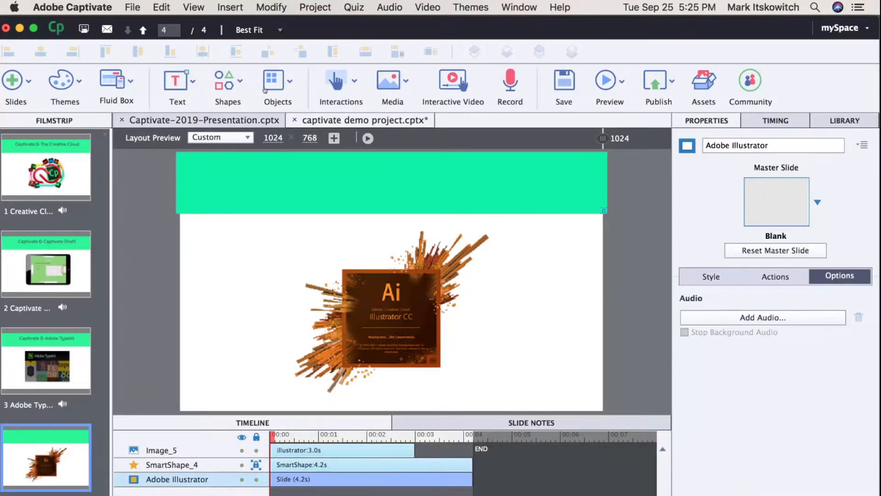
Step: Insert illustrator-header.svg into the slide's green banner and preview the project from this slide
left_click(393, 82)
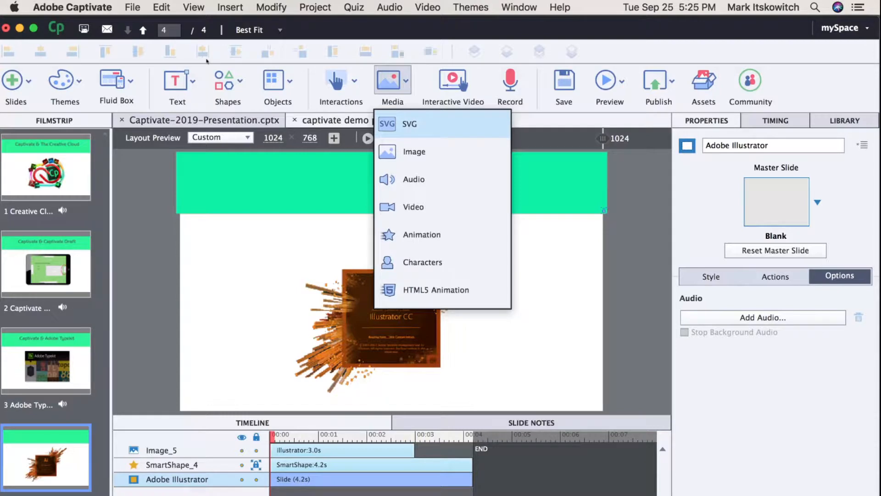
key("Escape")
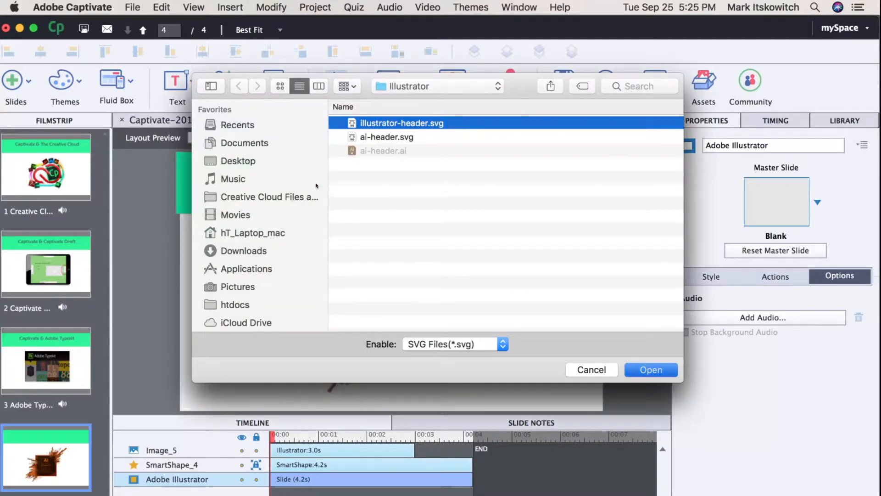
key("Return")
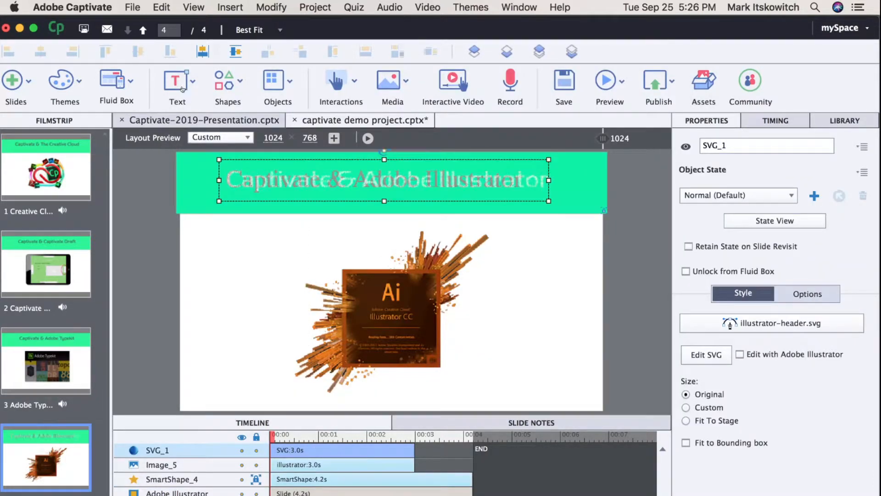
left_click(610, 83)
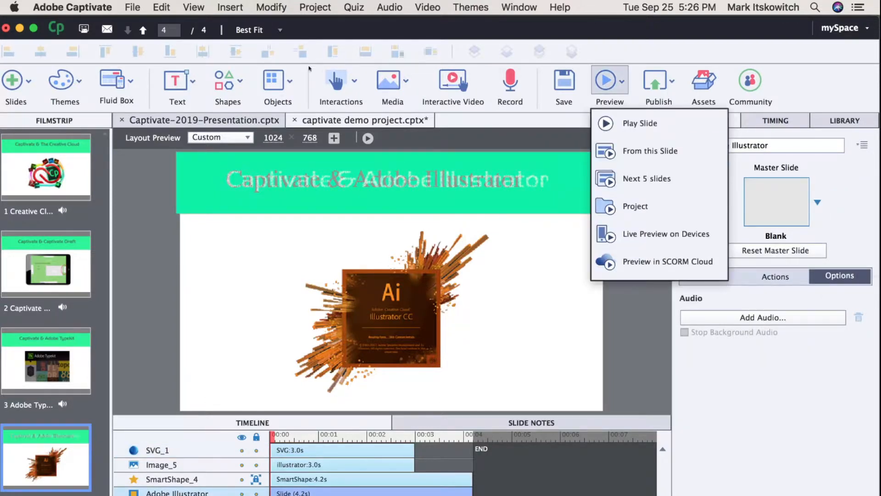
left_click(651, 151)
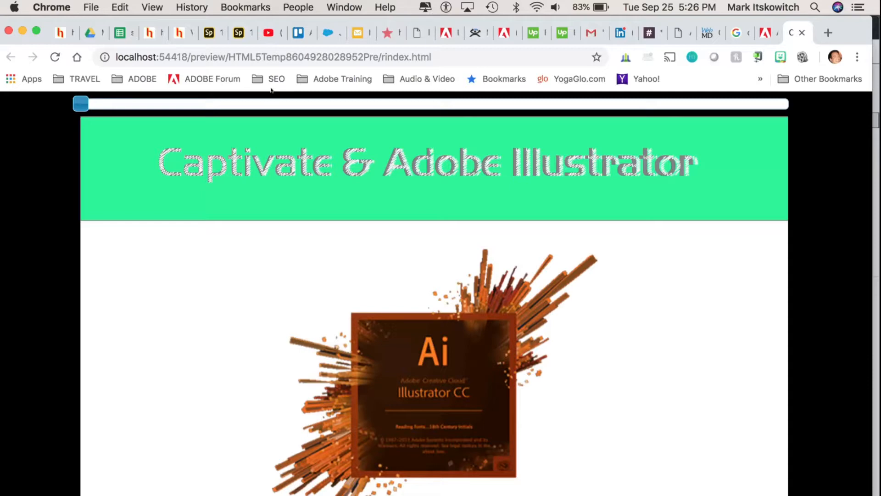
Step: Switch to Illustrator and apply the blue gradient style from Scribble Effects to the headline
key("super+Tab")
key("super+Tab")
key("super+Tab")
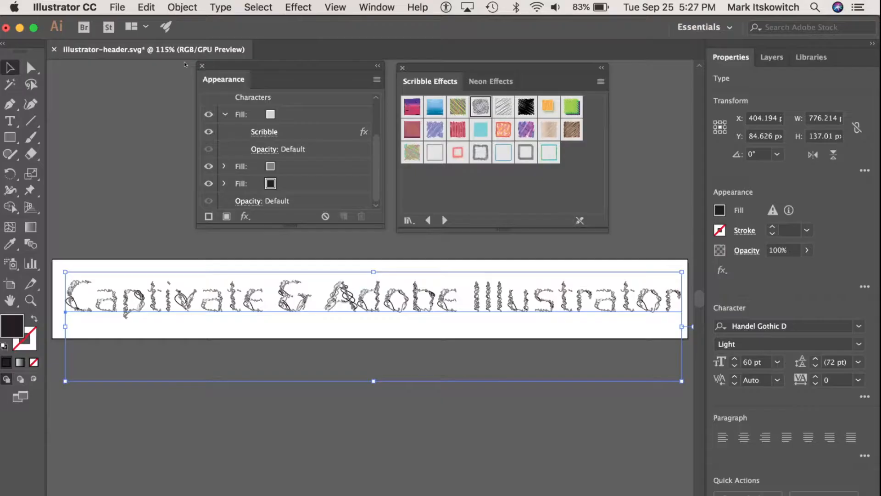
left_click(408, 220)
key("Return")
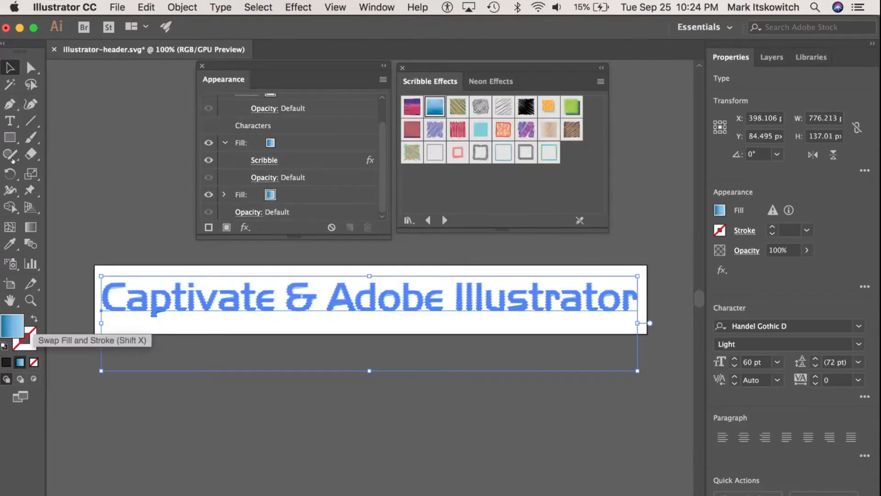
Step: Give the headline a black (000000) stroke and deselect it
left_click(27, 346)
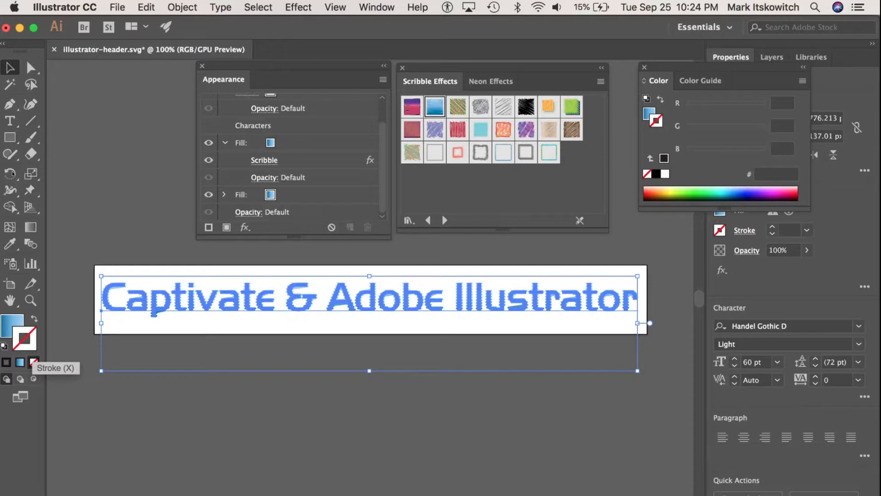
double_click(26, 342)
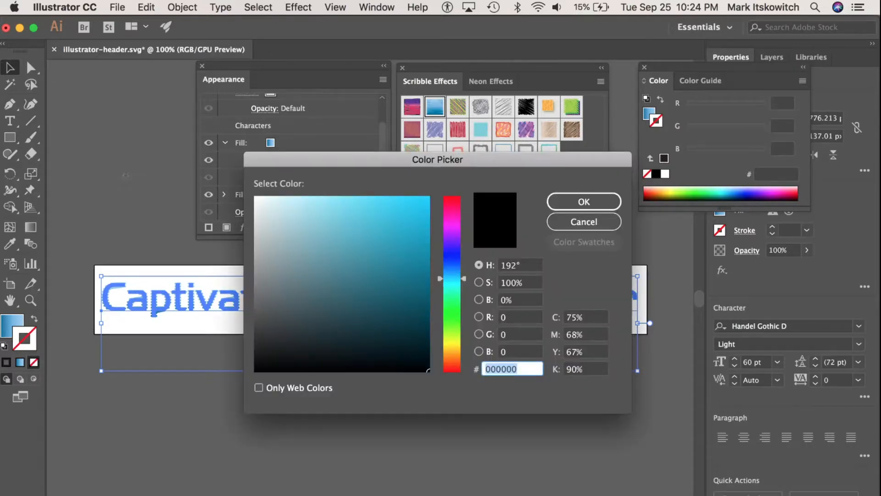
key("Return")
left_click(80, 103)
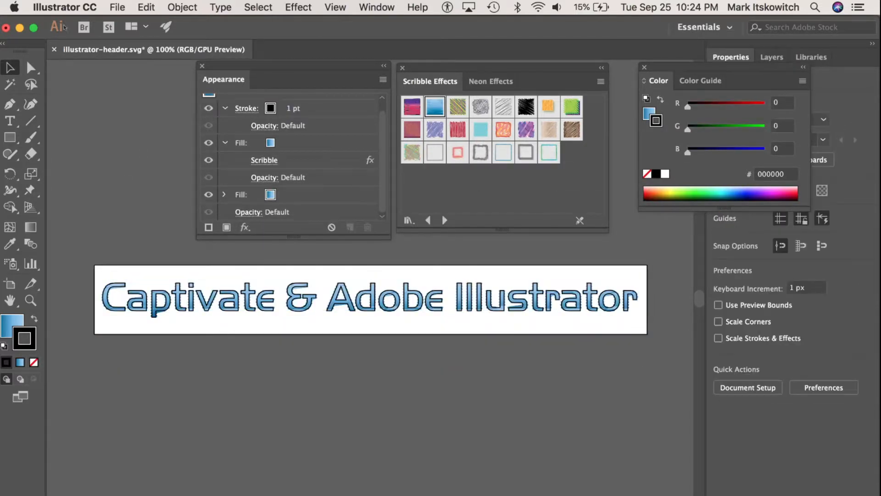
Step: Save the restyled headline over illustrator-header.svg in the Illustrator folder
left_click(117, 7)
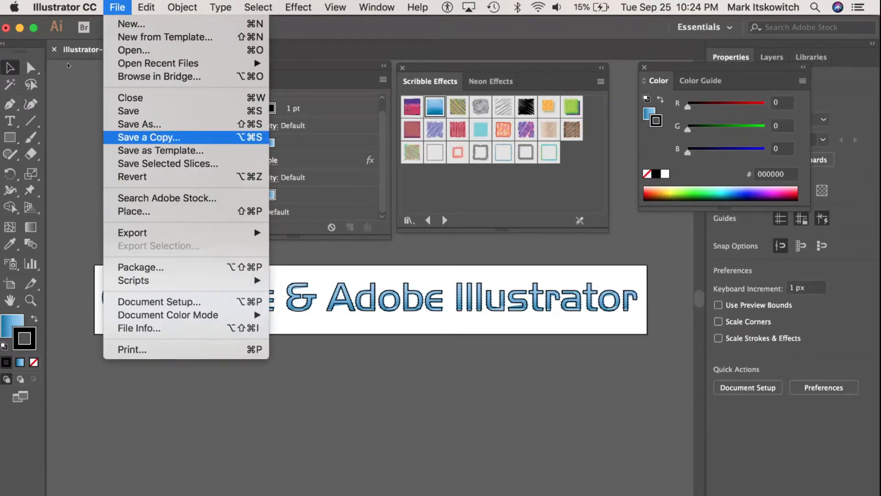
key("Up")
key("Return")
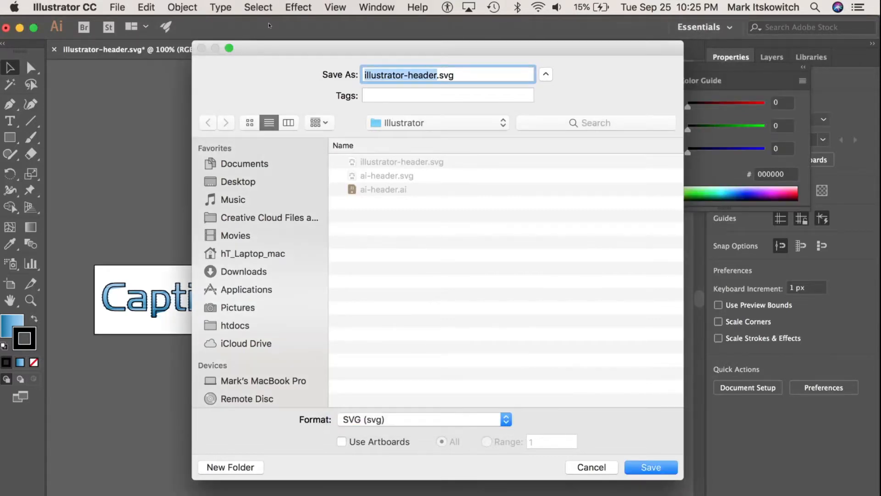
key("Return")
Step: Switch to Captivate, insert the updated illustrator-header.svg on slide 4 and place it in the green banner
key("super+Tab")
key("super+Tab")
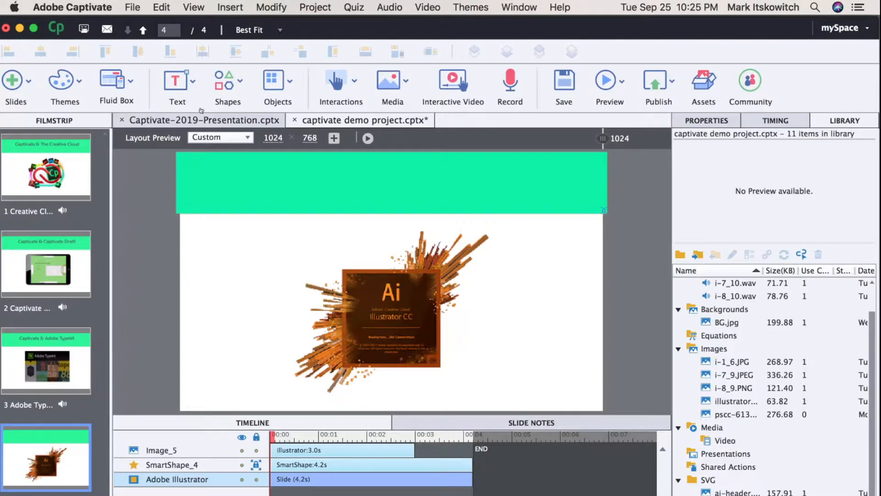
left_click(393, 82)
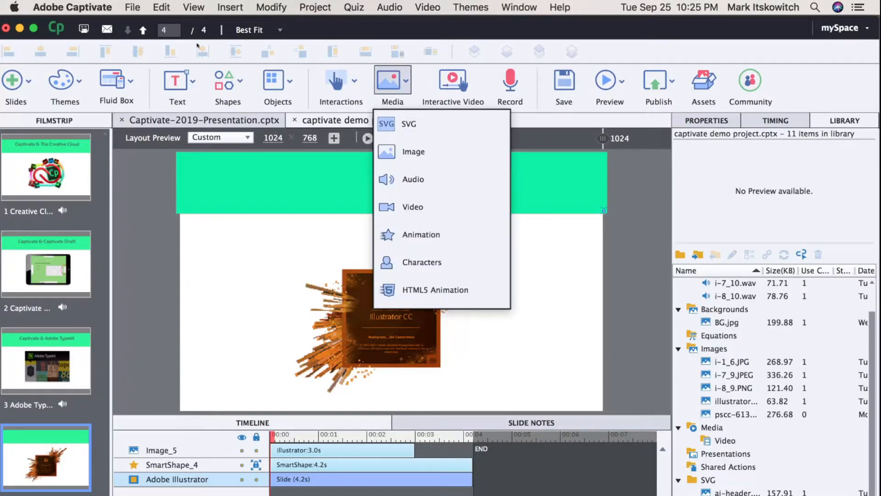
left_click(396, 124)
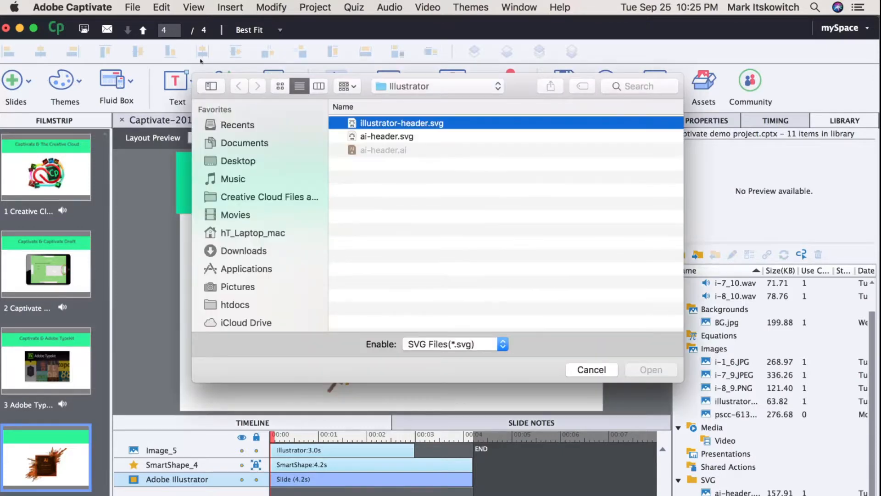
double_click(401, 122)
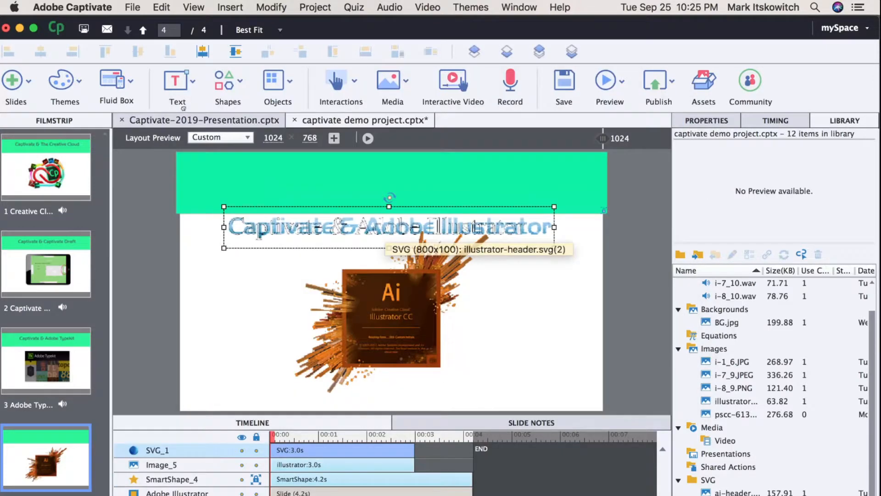
left_click_drag(367, 177, 368, 185)
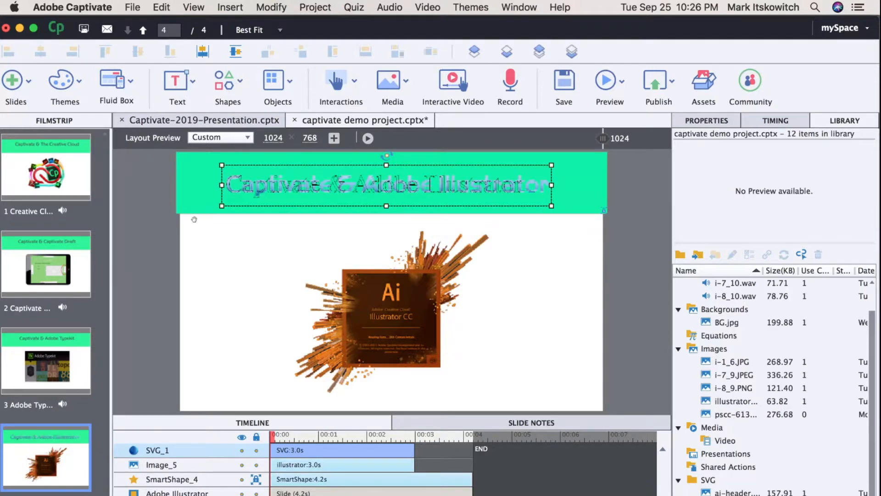
Step: Extend the slide to 6.1 s and make the headline SVG, the image and the banner shape display for its rest
key("super+e")
left_click(388, 465)
key("super+e")
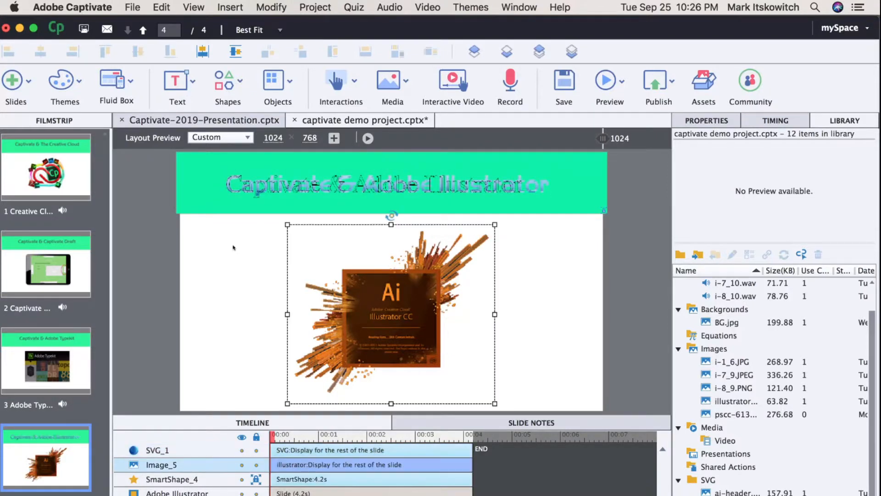
left_click_drag(473, 493, 564, 493)
left_click(450, 480)
key("super+e")
Step: Preview the project from this slide in the browser and return to Captivate
left_click(602, 87)
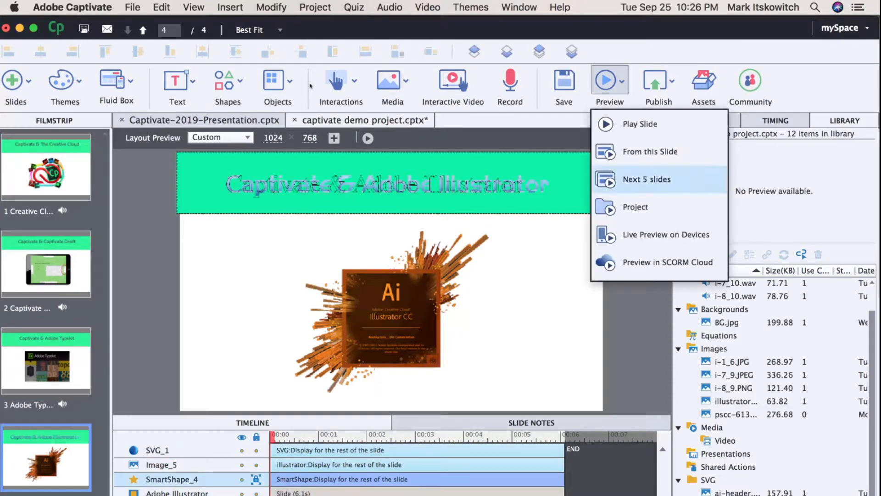
left_click(650, 151)
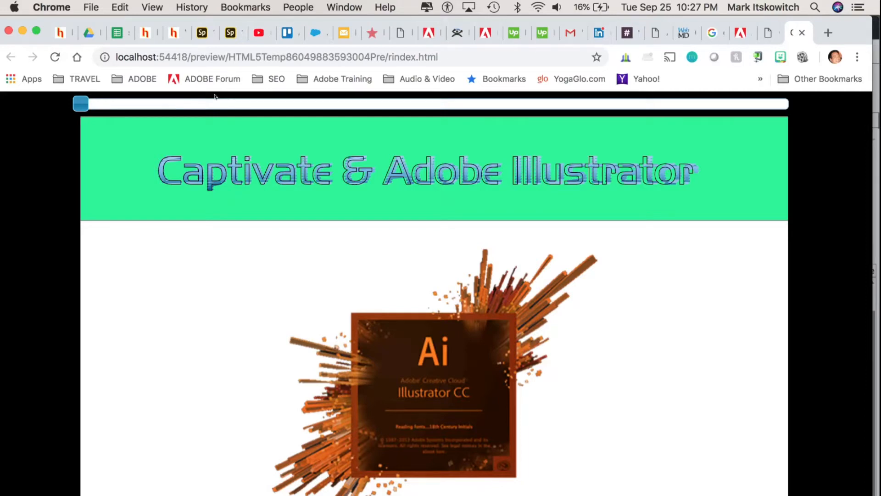
key("super+Tab")
Step: Find the slide's headline SVG in the project library and open it for editing with Adobe Illustrator
left_click(369, 172)
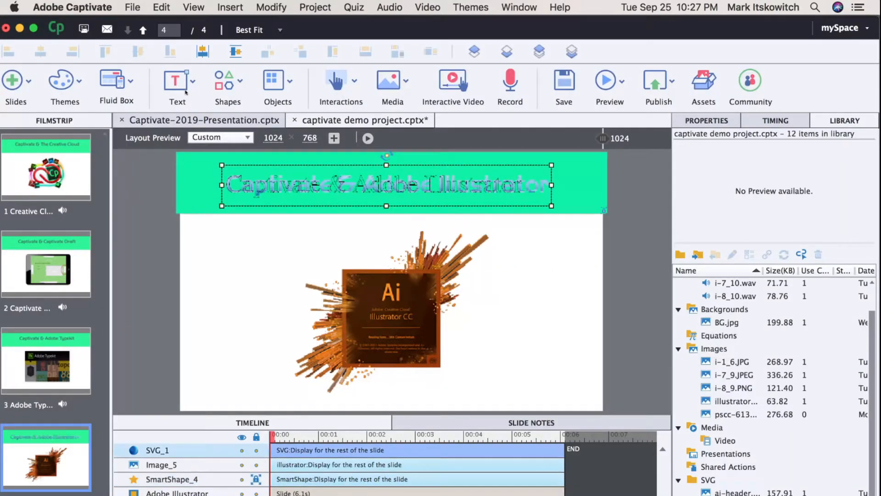
key("super+shift+e")
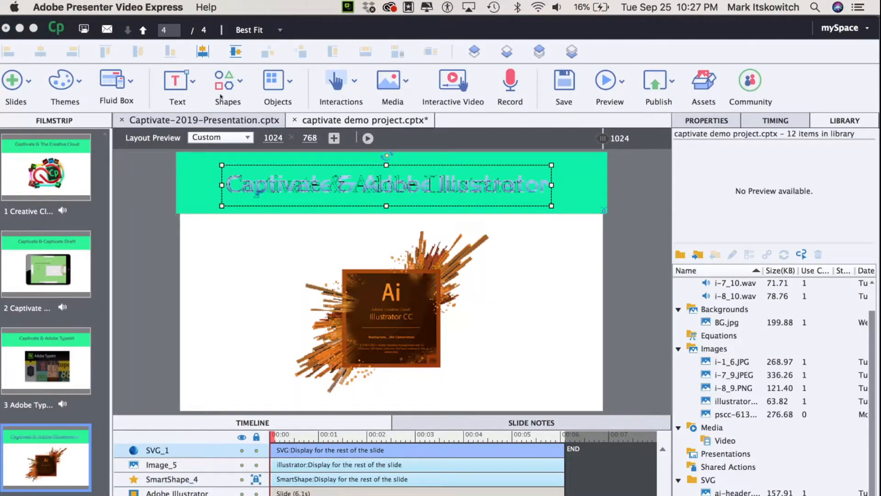
right_click(455, 178)
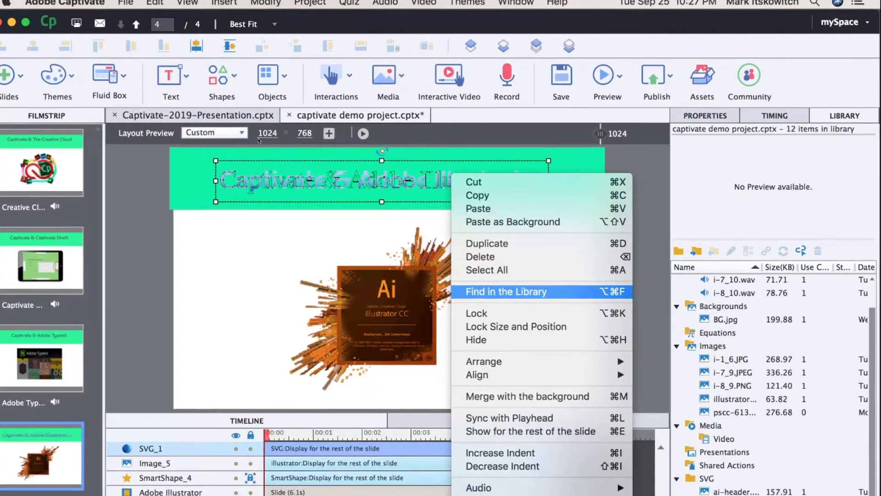
left_click(519, 295)
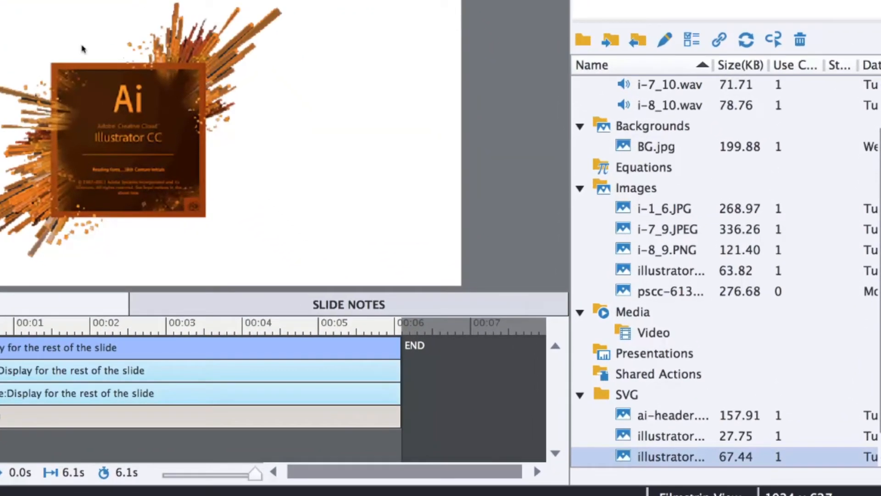
right_click(675, 491)
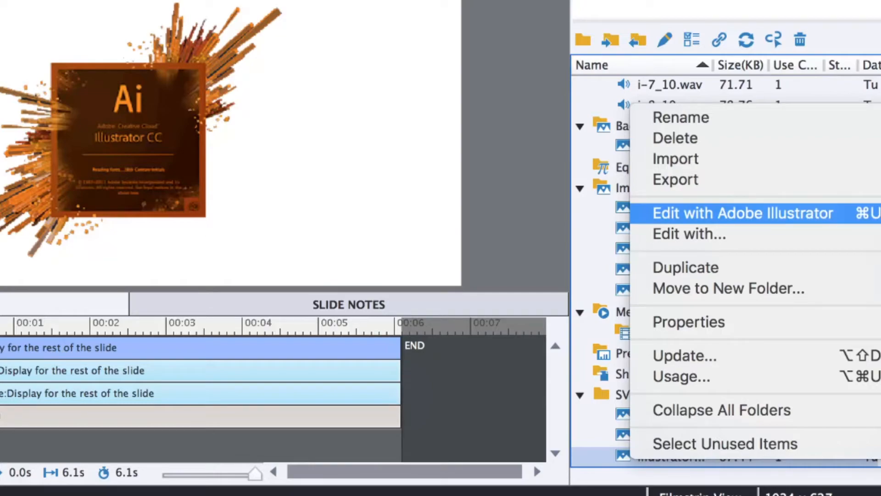
left_click(743, 213)
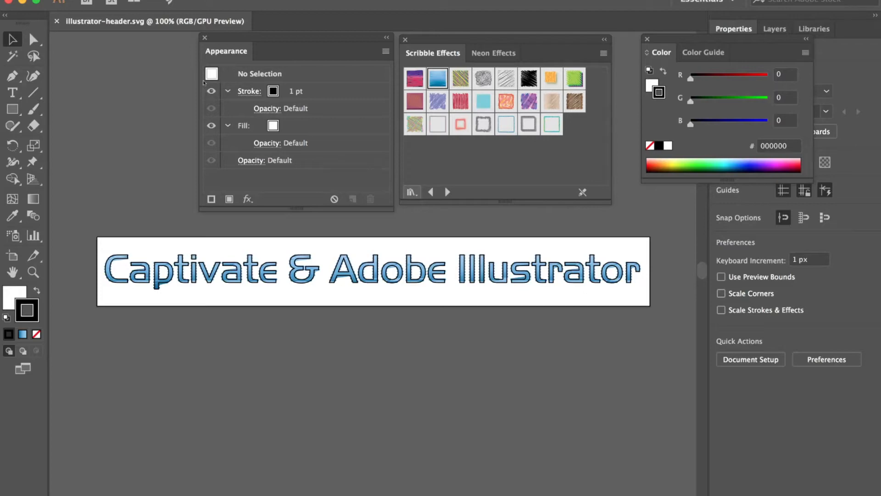
Step: Load the Type Effects graphic style library and apply its yellow style with a blue outline to the headline text
left_click(412, 192)
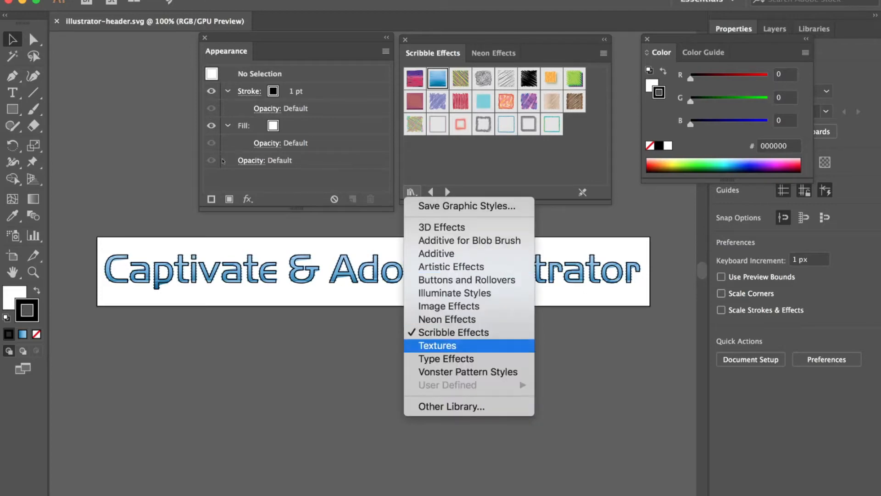
left_click(446, 358)
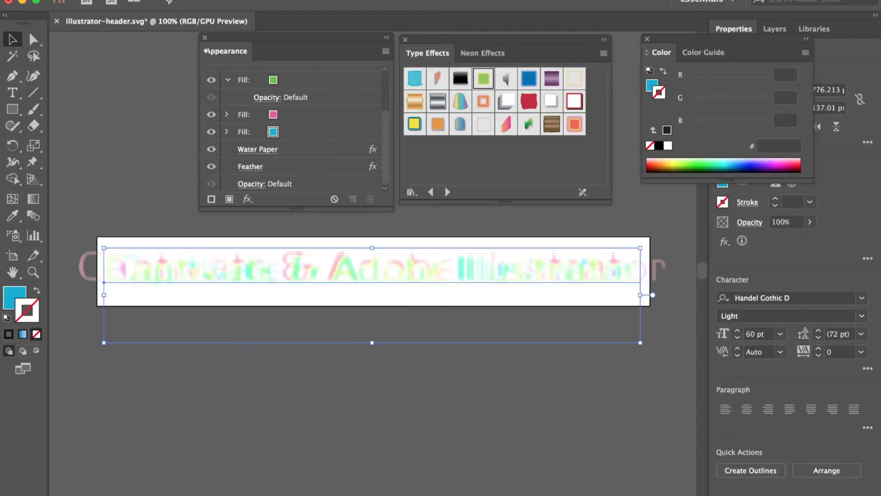
left_click(415, 123)
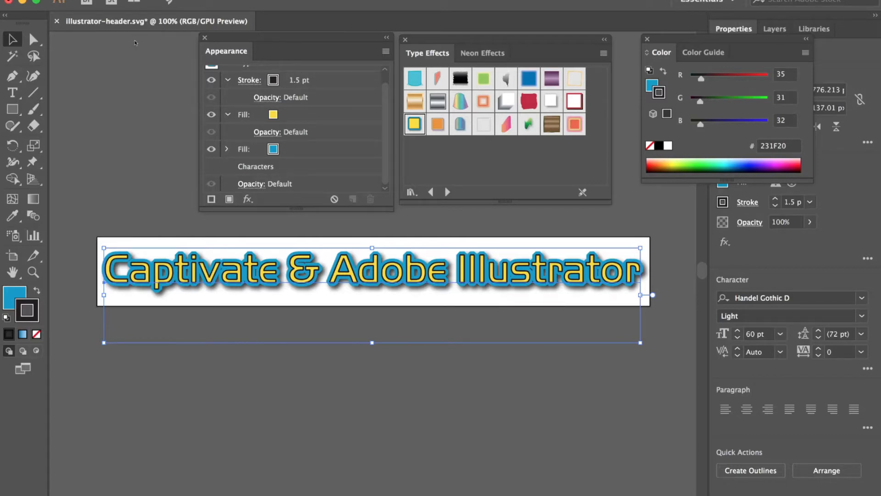
Step: Change the headline's yellow fill to white (FFFFFF) and save the SVG file
left_click(271, 115)
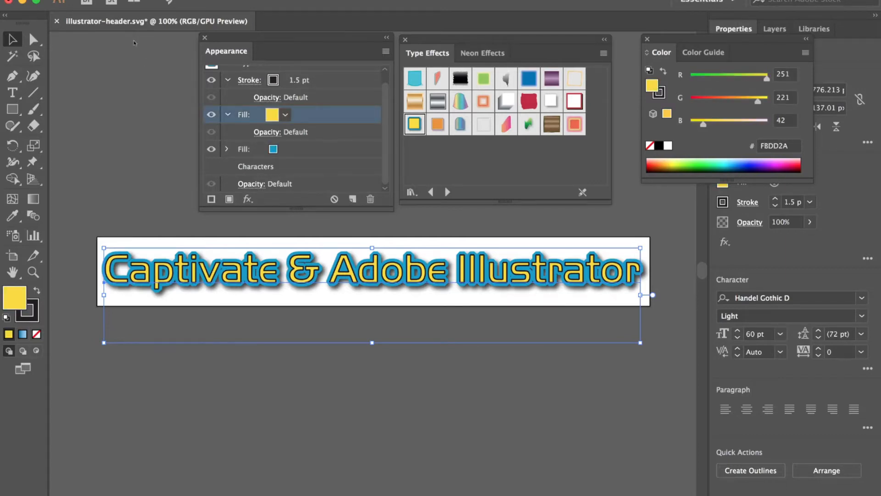
double_click(15, 298)
type("FFFFFF")
left_click(569, 174)
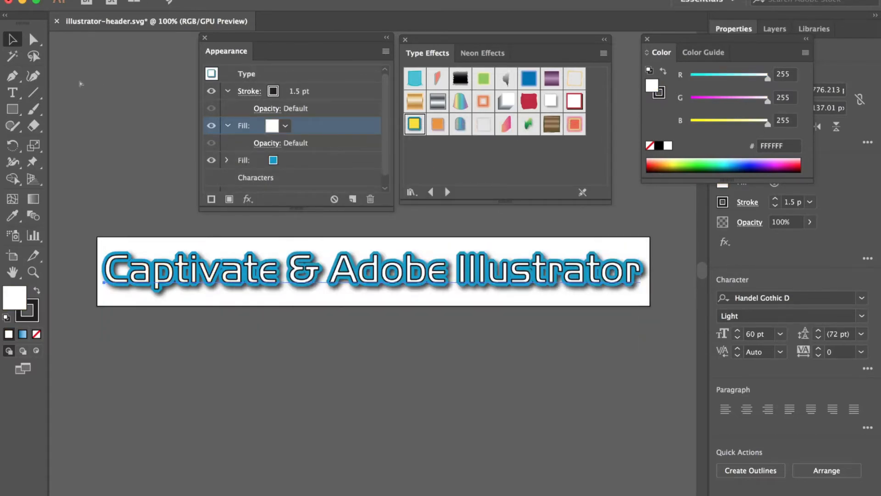
key("super+s")
Step: Switch back to Captivate and preview the project from this slide to check the restyled headline
key("super+Tab")
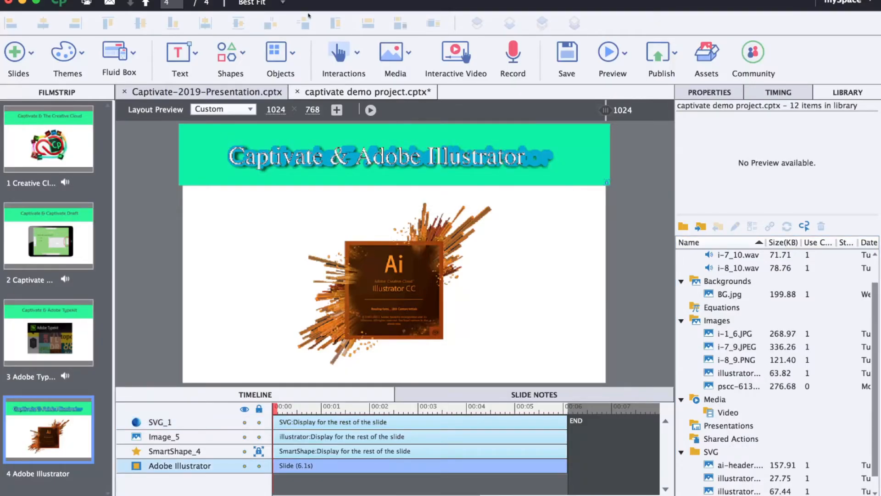
left_click(613, 53)
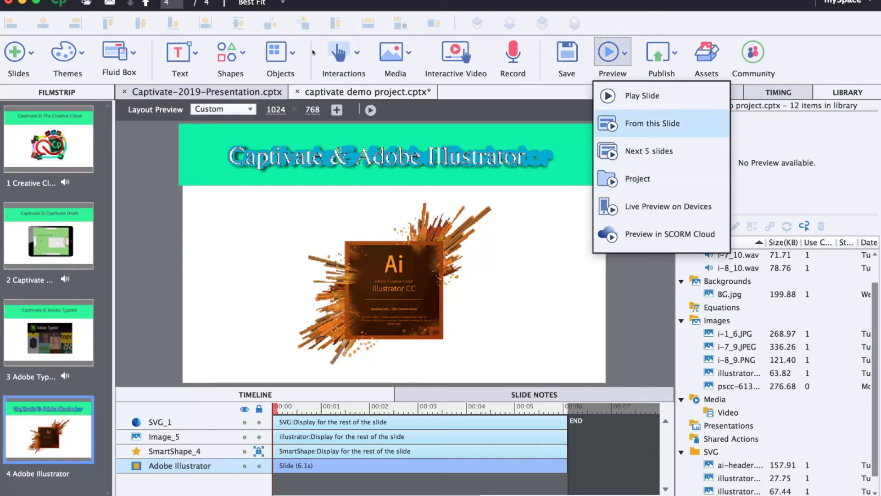
left_click(639, 124)
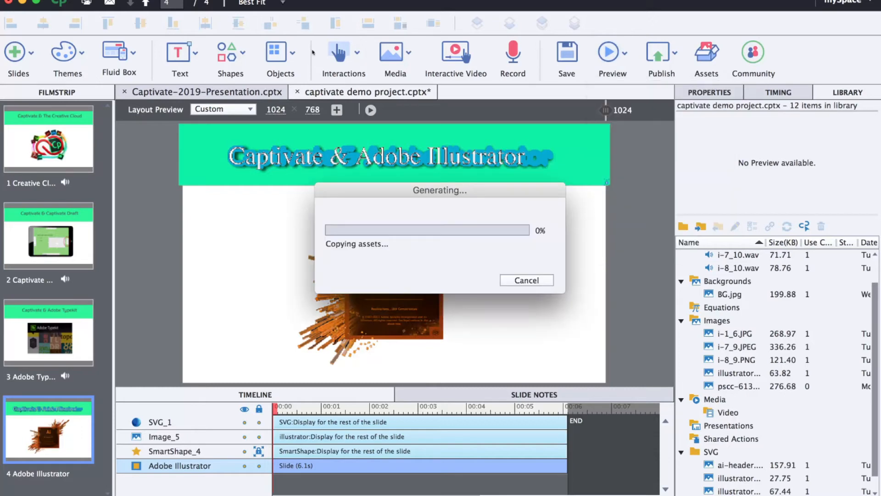